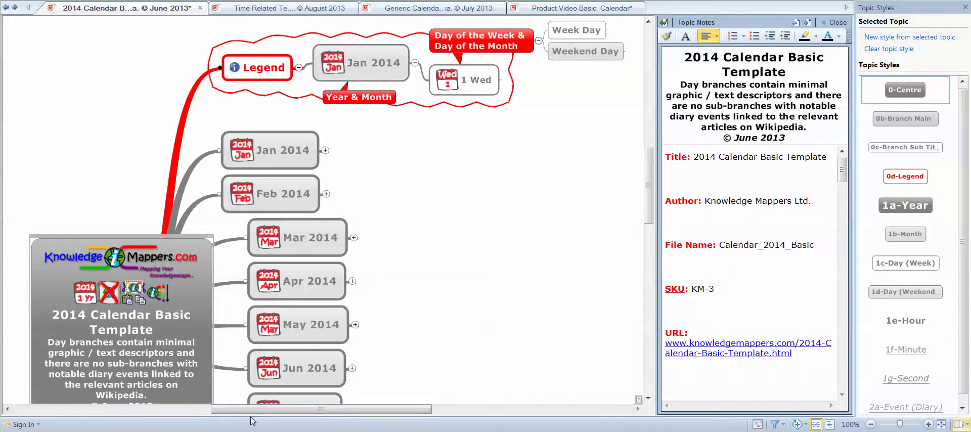
Step: Review the central topic's notes and the Legend examples: Jan 2014, 1 Wed, Week Day, Weekend Day
{"action": "left_click", "coordinate": [121, 318]}
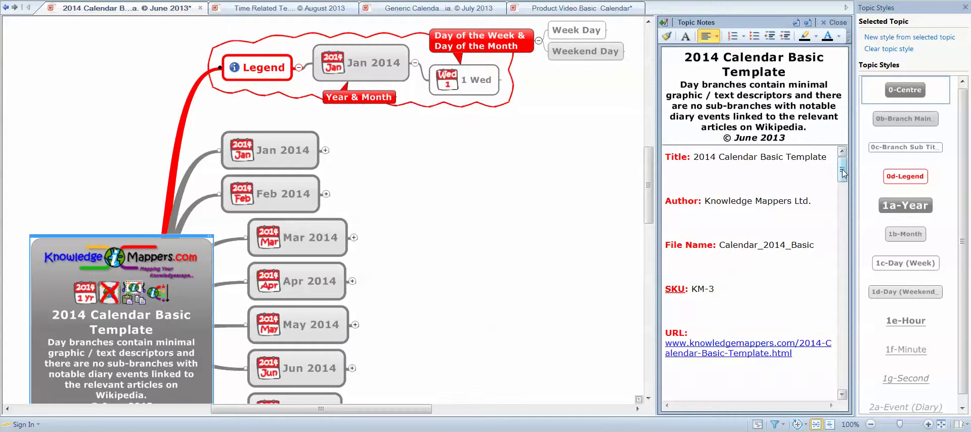
{"action": "left_click_drag", "start_coordinate": [842, 173], "coordinate": [888, 167]}
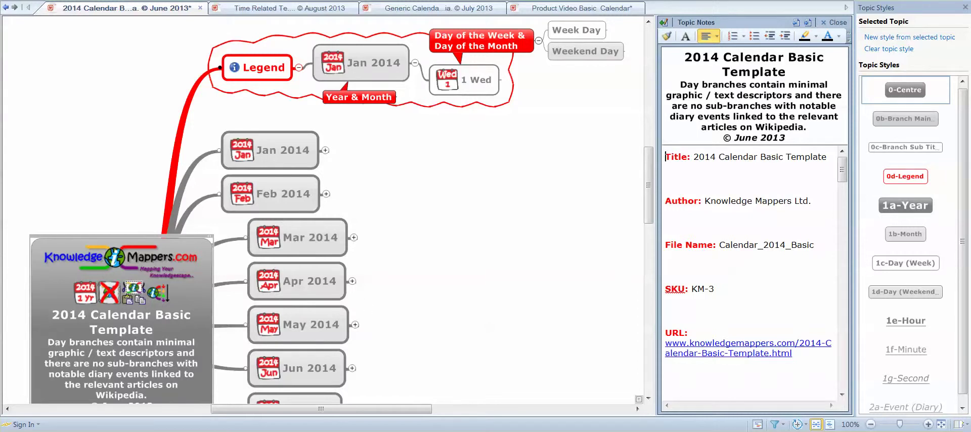
{"action": "left_click", "coordinate": [267, 71]}
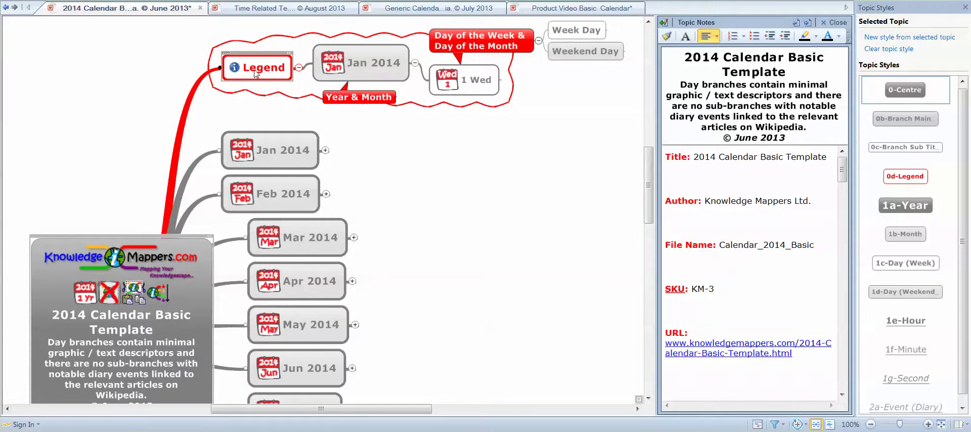
{"action": "left_click", "coordinate": [333, 63]}
{"action": "left_click", "coordinate": [474, 84]}
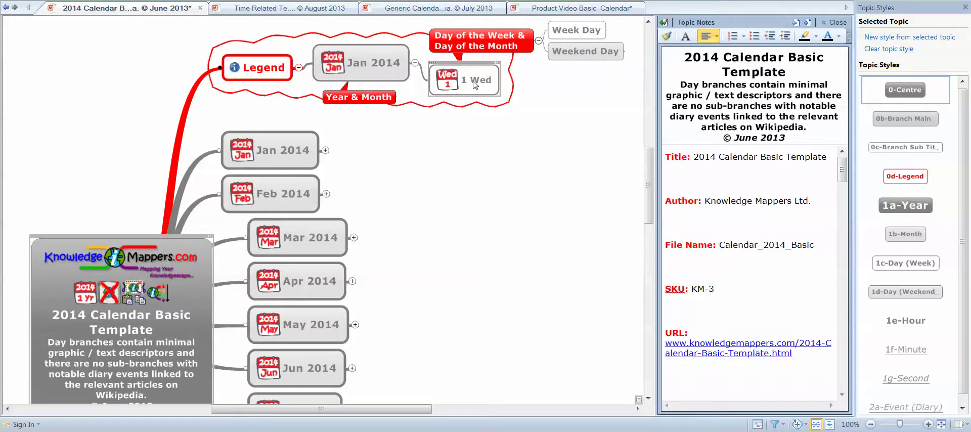
{"action": "left_click", "coordinate": [576, 32]}
{"action": "left_click", "coordinate": [573, 51]}
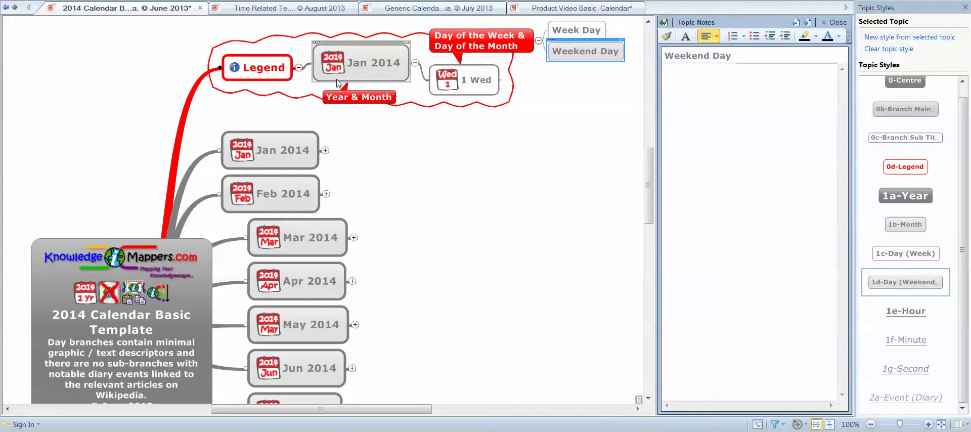
{"action": "left_click", "coordinate": [465, 80]}
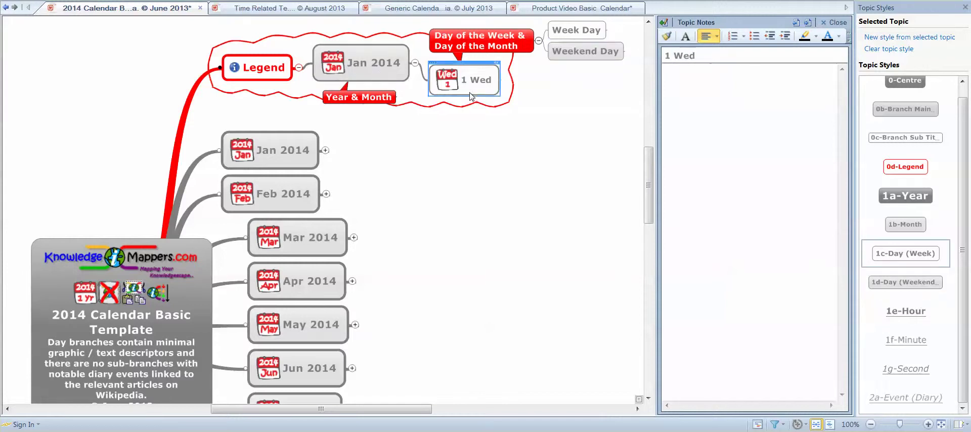
{"action": "left_click", "coordinate": [579, 27]}
{"action": "left_click", "coordinate": [583, 44]}
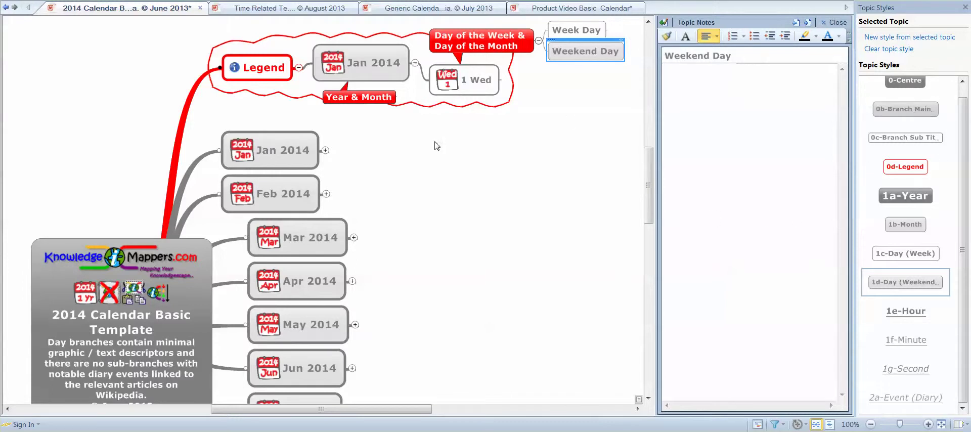
Step: Expand Jan 2014 into its days and scroll down to 25 Sat and 26 Sun
{"action": "left_click", "coordinate": [325, 150]}
{"action": "scroll", "coordinate": [488, 247], "scroll_direction": "down", "scroll_amount": 8}
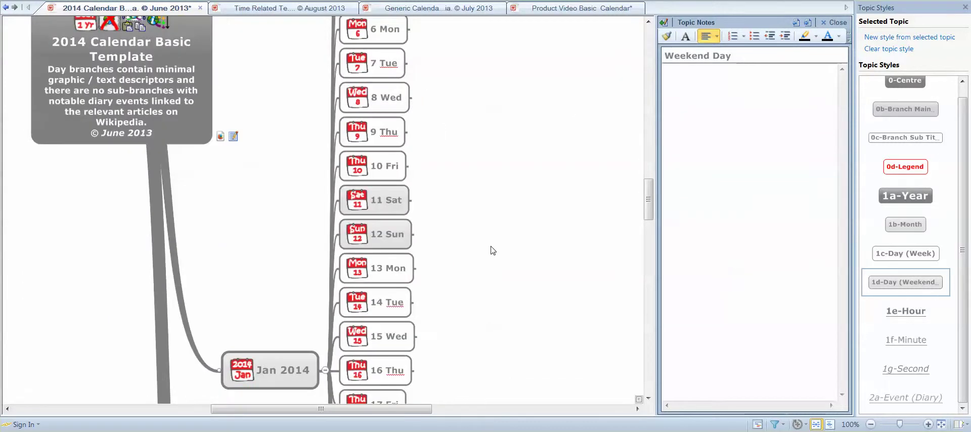
{"action": "scroll", "coordinate": [493, 250], "scroll_direction": "down", "scroll_amount": 2}
{"action": "scroll", "coordinate": [494, 251], "scroll_direction": "up", "scroll_amount": 6}
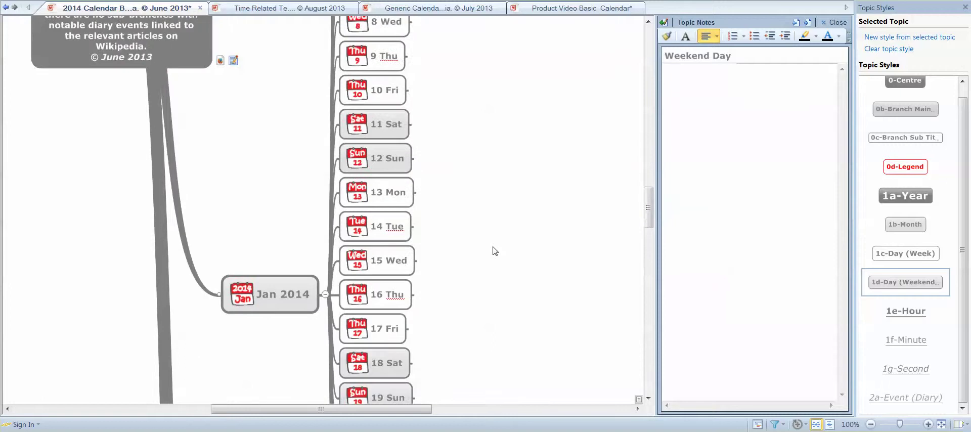
{"action": "scroll", "coordinate": [494, 250], "scroll_direction": "up", "scroll_amount": 2}
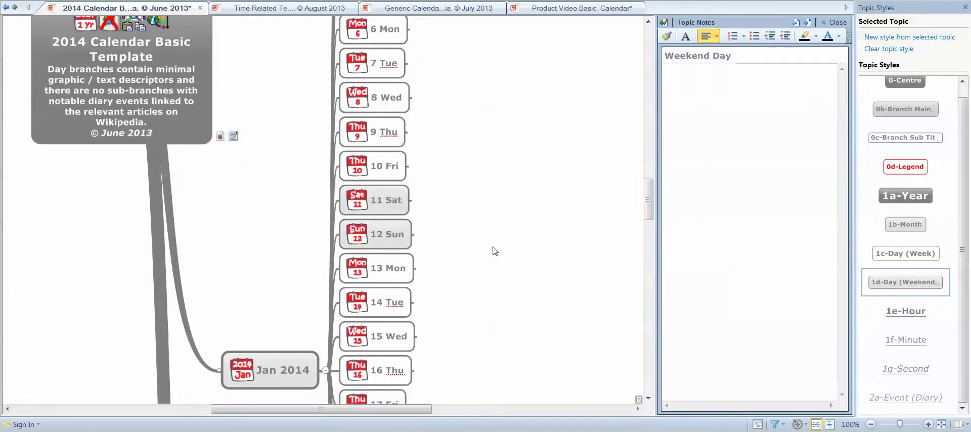
{"action": "scroll", "coordinate": [494, 250], "scroll_direction": "down", "scroll_amount": 4}
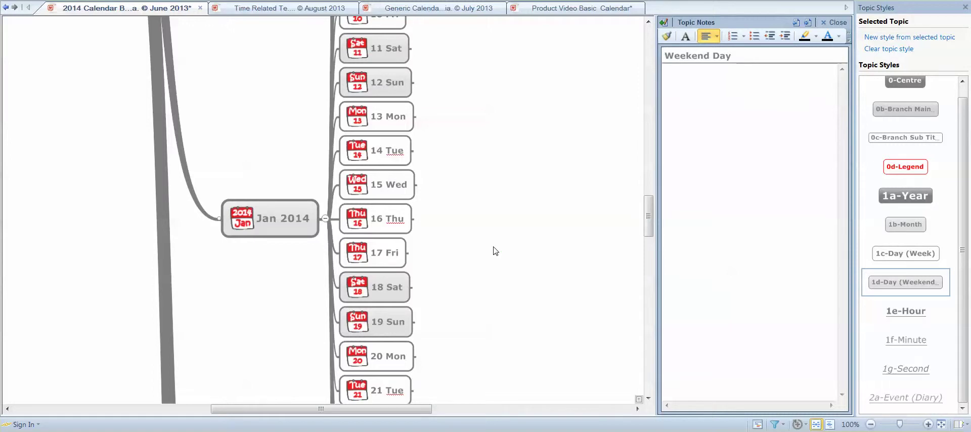
{"action": "scroll", "coordinate": [498, 253], "scroll_direction": "down", "scroll_amount": 3}
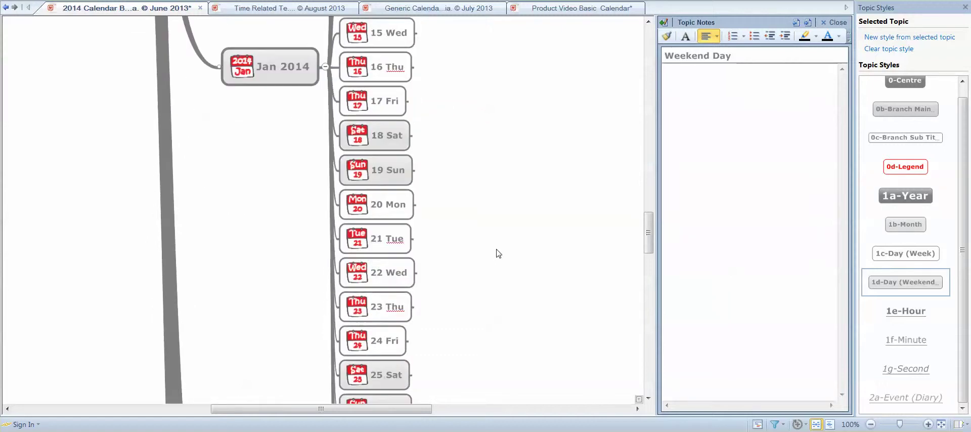
{"action": "scroll", "coordinate": [498, 253], "scroll_direction": "down", "scroll_amount": 2}
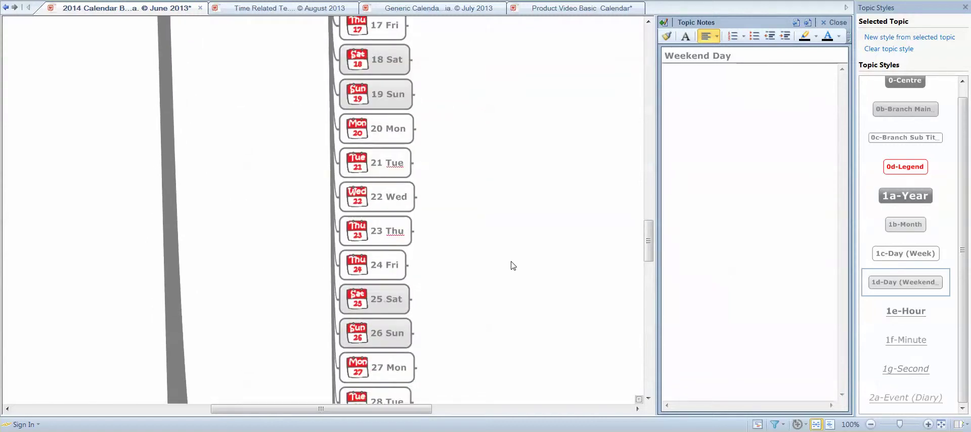
Step: Add a 'Dads Birthday' subtopic under 25 Sat, correcting the 'Ddas' typo
{"action": "left_click", "coordinate": [355, 345]}
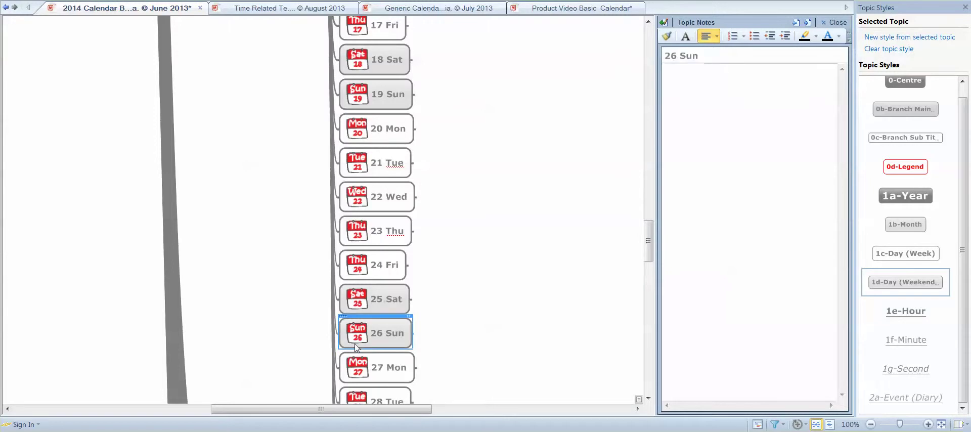
{"action": "left_click", "coordinate": [398, 312]}
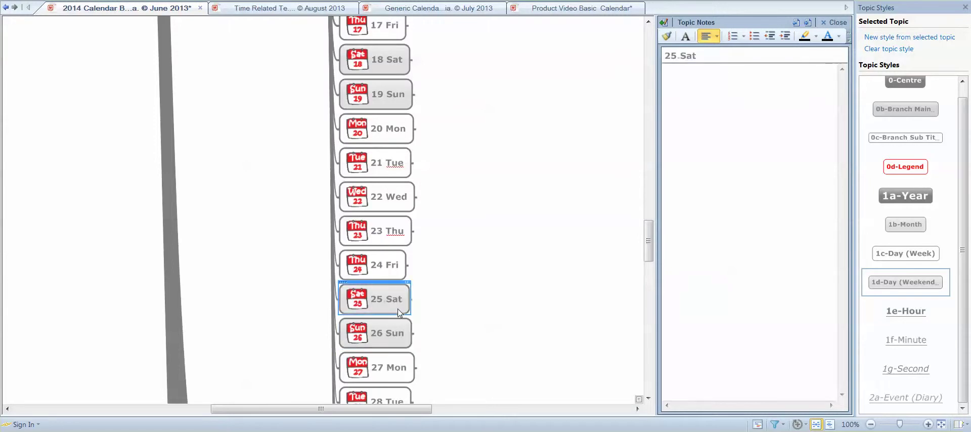
{"action": "key", "text": "Insert"}
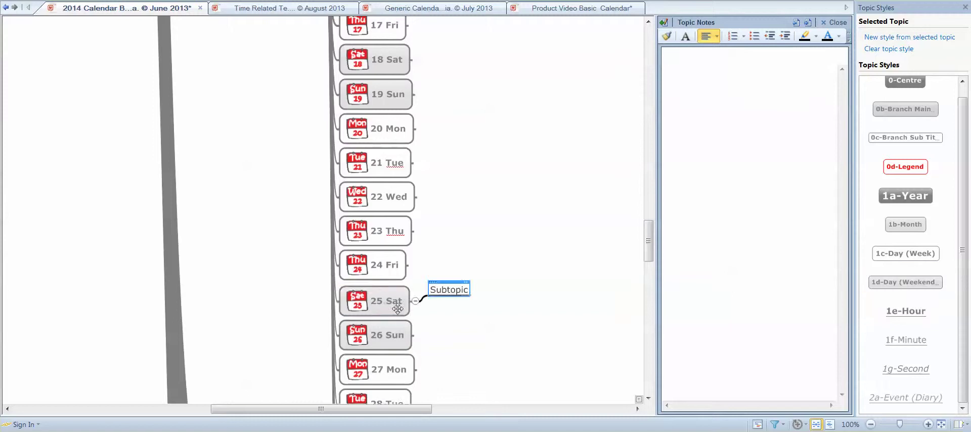
{"action": "type", "text": "Ddas "}
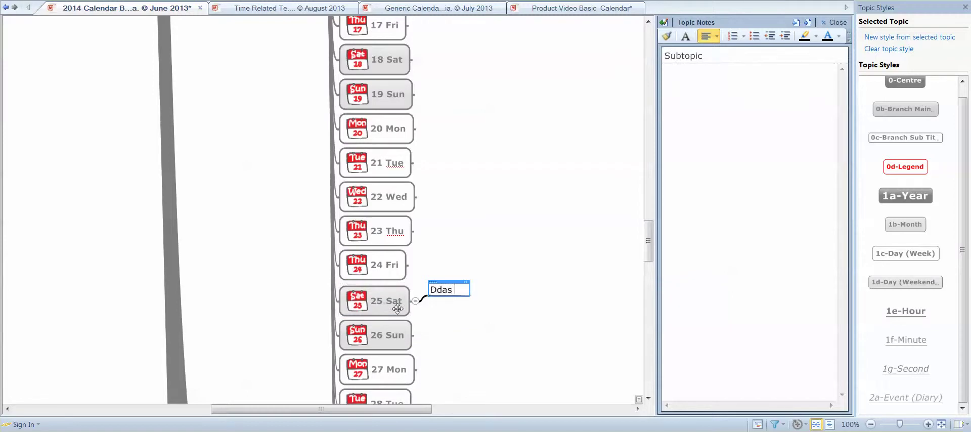
{"action": "type", "text": "Birthday"}
{"action": "key", "text": "Return"}
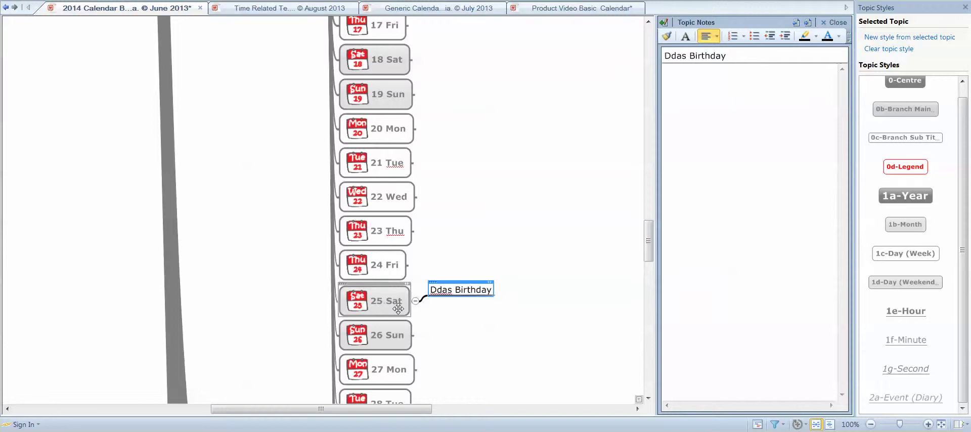
{"action": "left_click", "coordinate": [443, 290]}
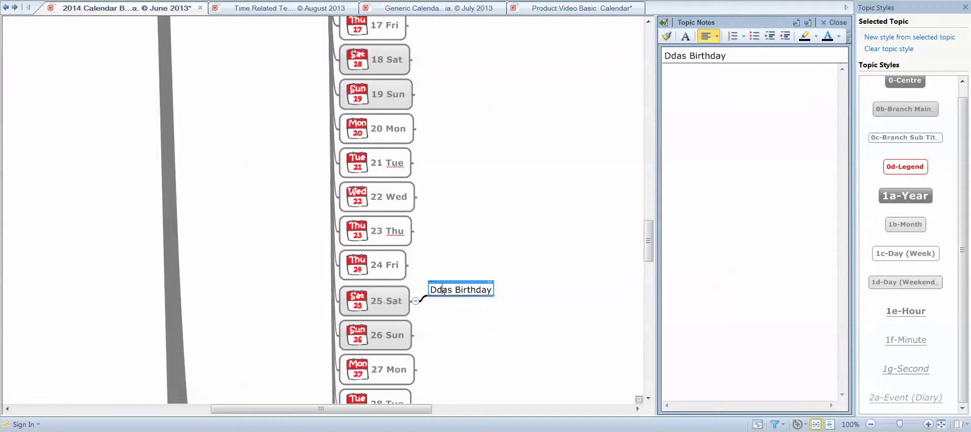
{"action": "key", "text": "BackSpace"}
{"action": "type", "text": "d"}
{"action": "left_click", "coordinate": [526, 287]}
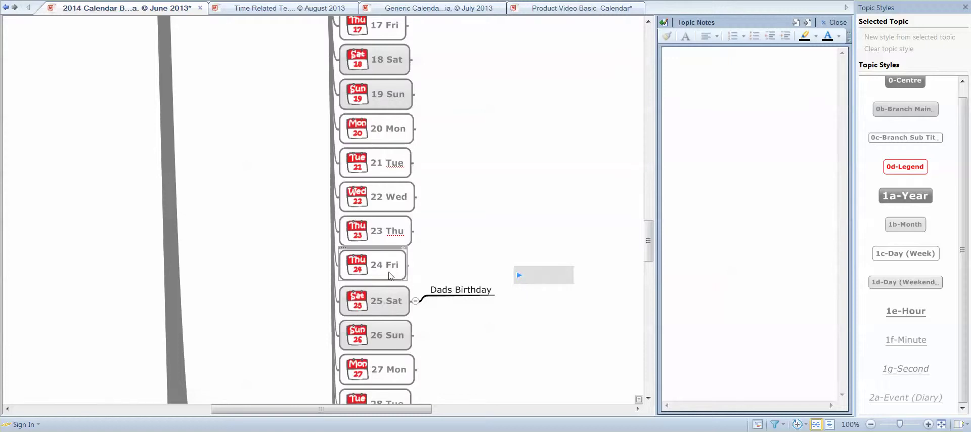
Step: In Time Related Templates, select the 12 Hour Clock hours from 12 midnight to 11 pm
{"action": "left_click", "coordinate": [301, 10]}
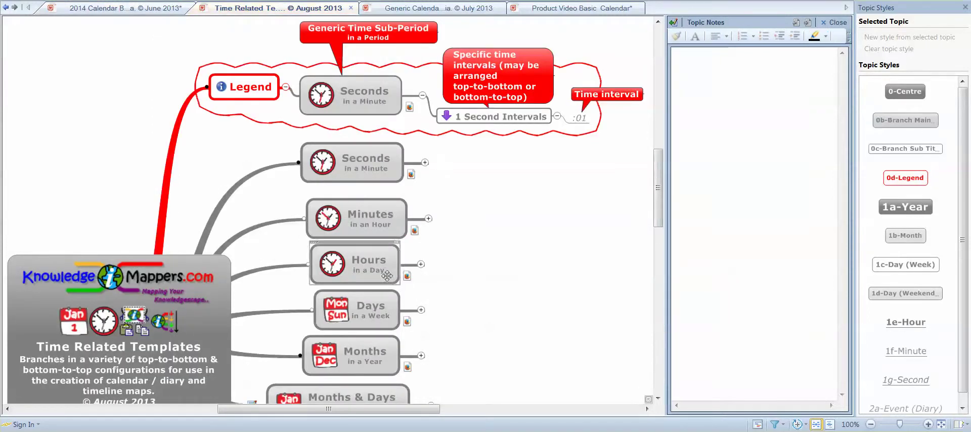
{"action": "left_click", "coordinate": [421, 264]}
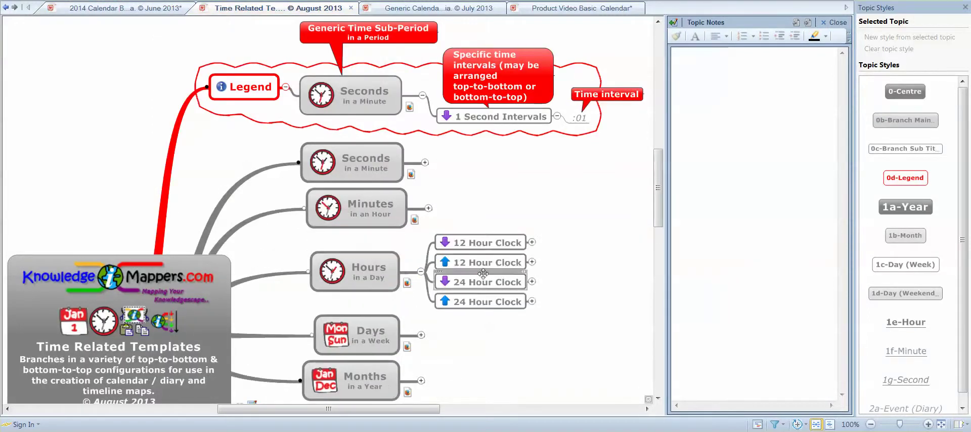
{"action": "left_click", "coordinate": [532, 242]}
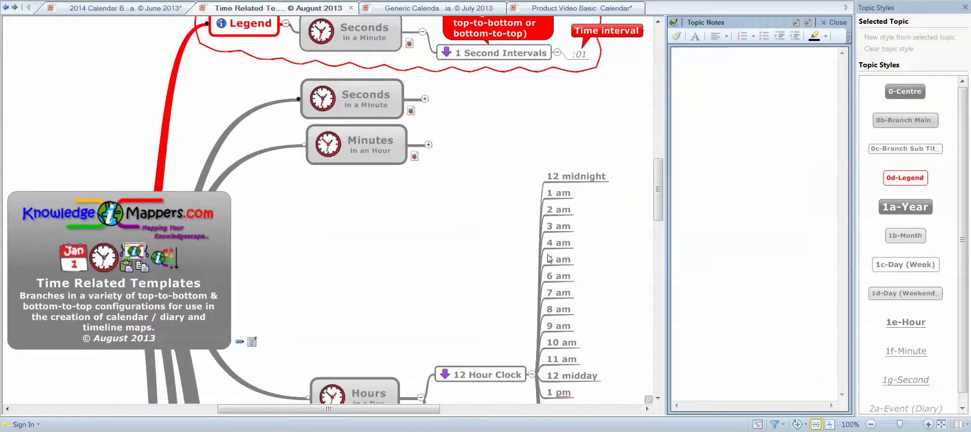
{"action": "left_click", "coordinate": [585, 177]}
{"action": "scroll", "coordinate": [626, 198], "scroll_direction": "down", "scroll_amount": 6}
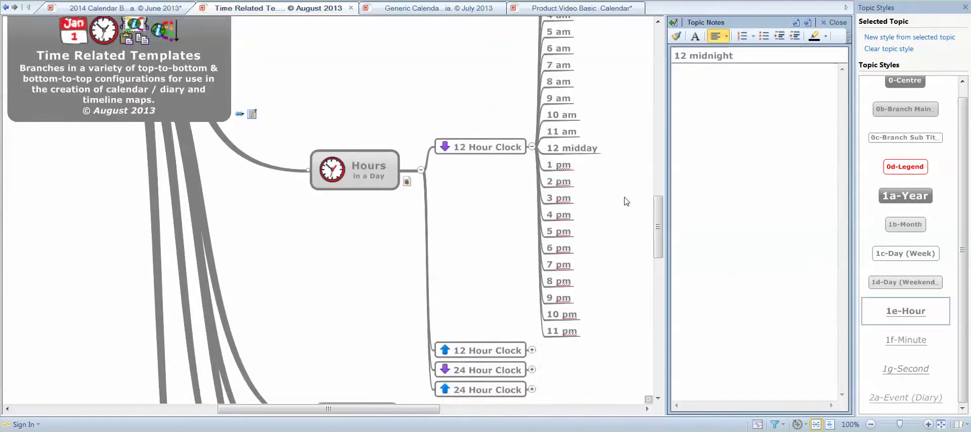
{"action": "left_click", "coordinate": [564, 335], "text": "shift"}
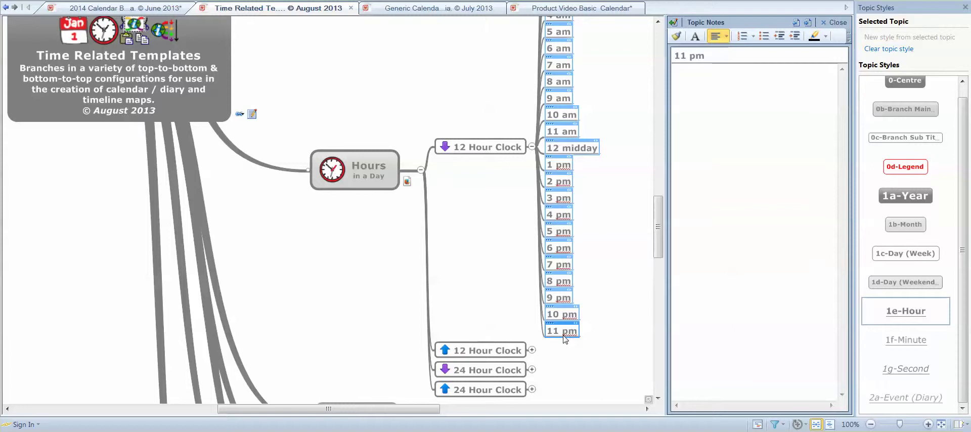
Step: Paste the copied hours under 24 Fri in the 2014 Calendar map
{"action": "left_click", "coordinate": [136, 11]}
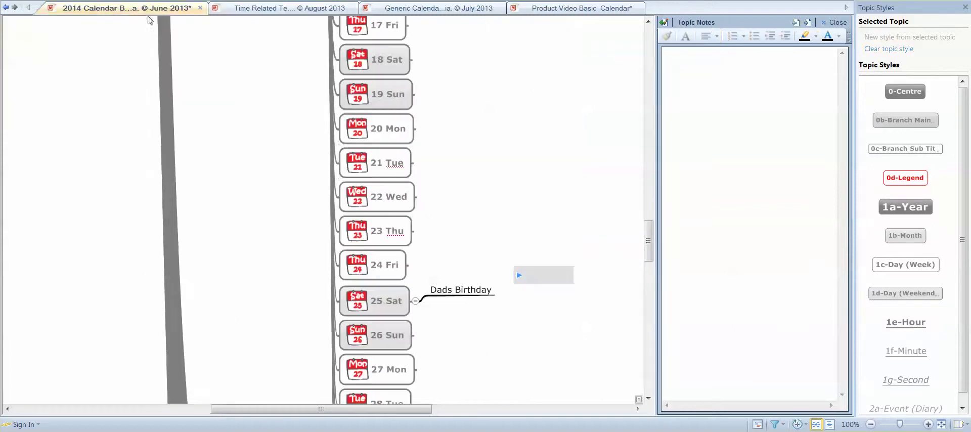
{"action": "left_click", "coordinate": [385, 279]}
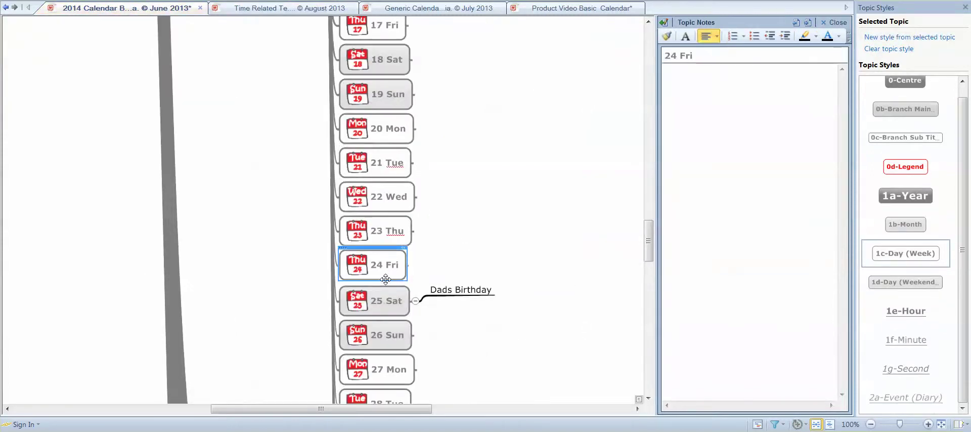
{"action": "key", "text": "ctrl+v"}
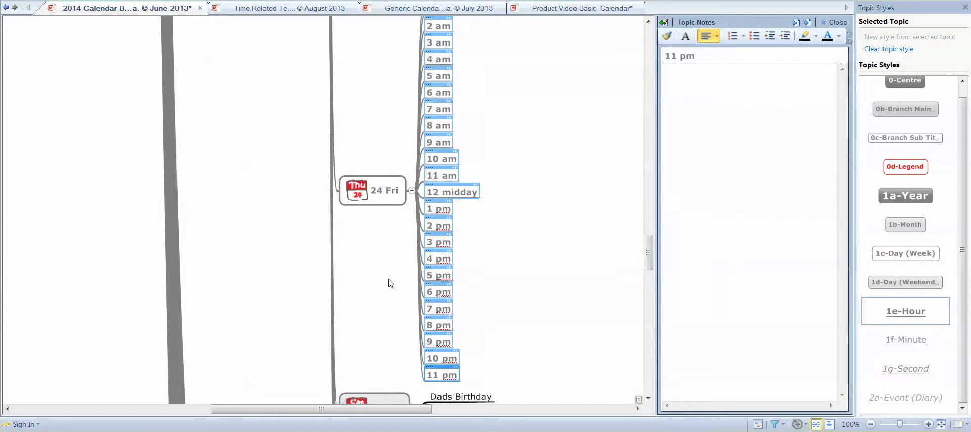
Step: In Time Related Templates, select the 10 Minute Intervals topics :00 through :50
{"action": "left_click", "coordinate": [287, 12]}
{"action": "scroll", "coordinate": [503, 255], "scroll_direction": "up", "scroll_amount": 6}
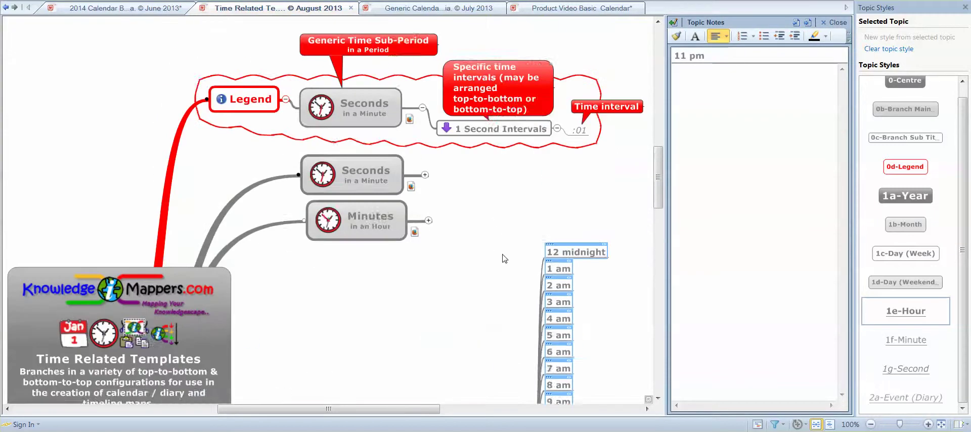
{"action": "left_click", "coordinate": [429, 296]}
{"action": "scroll", "coordinate": [544, 299], "scroll_direction": "down", "scroll_amount": 3}
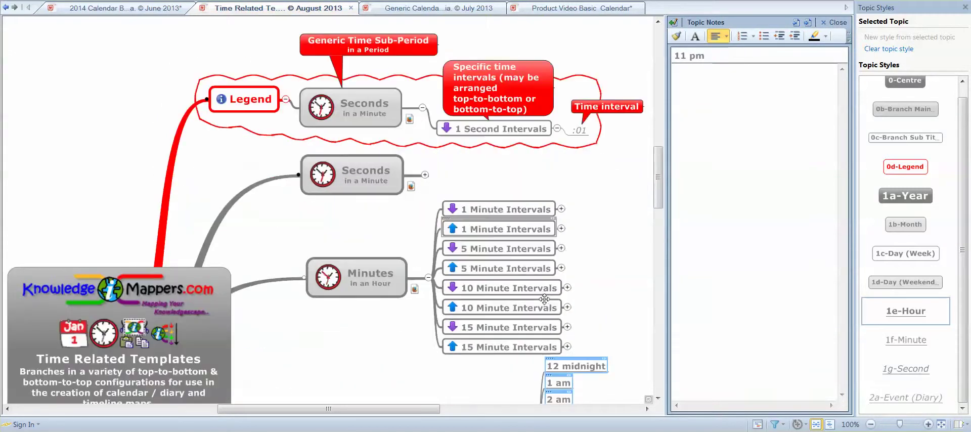
{"action": "left_click", "coordinate": [568, 287]}
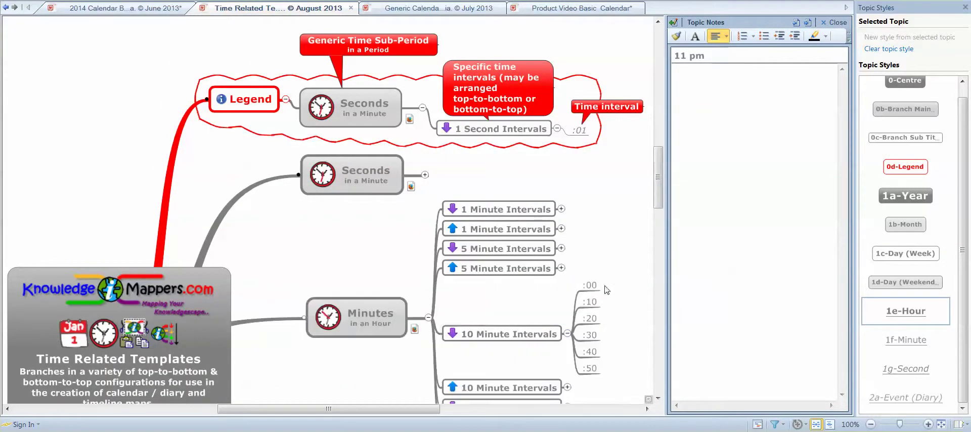
{"action": "left_click", "coordinate": [596, 286]}
{"action": "left_click", "coordinate": [590, 369], "text": "shift"}
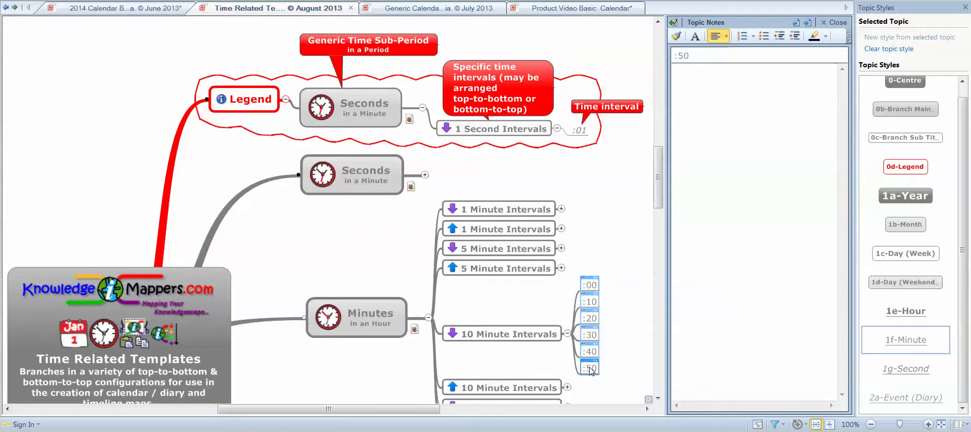
Step: Paste the ten-minute intervals under 24 Fri's 9 am, 10 am, 11 am and 12 midday
{"action": "left_click", "coordinate": [120, 8]}
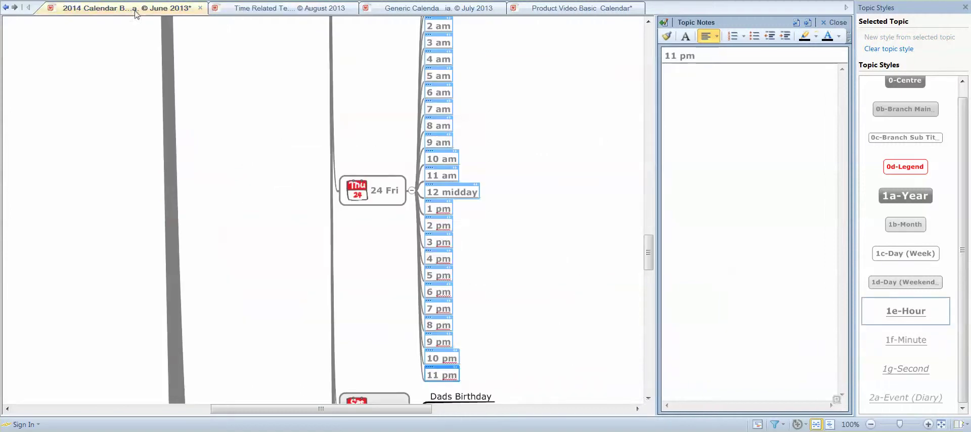
{"action": "left_click", "coordinate": [446, 142]}
{"action": "key", "text": "ctrl+v"}
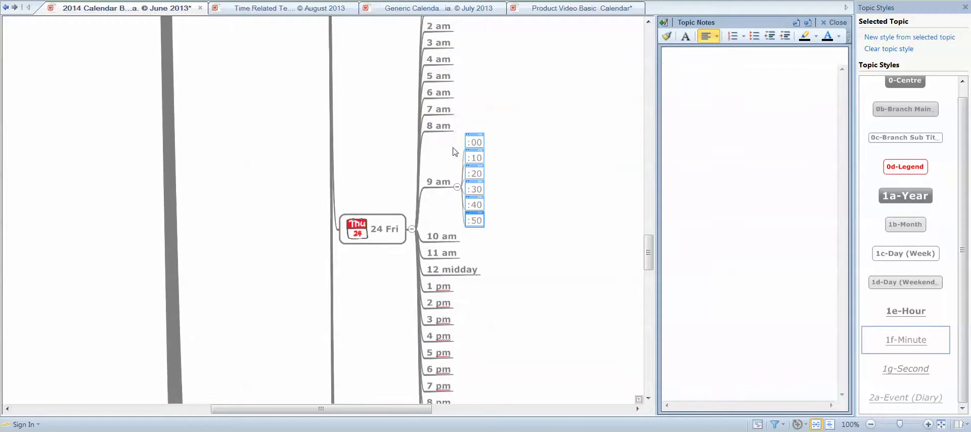
{"action": "left_click", "coordinate": [452, 237]}
{"action": "key", "text": "ctrl+v"}
{"action": "left_click", "coordinate": [449, 335]}
{"action": "key", "text": "ctrl+v"}
{"action": "left_click", "coordinate": [470, 238]}
{"action": "key", "text": "ctrl+v"}
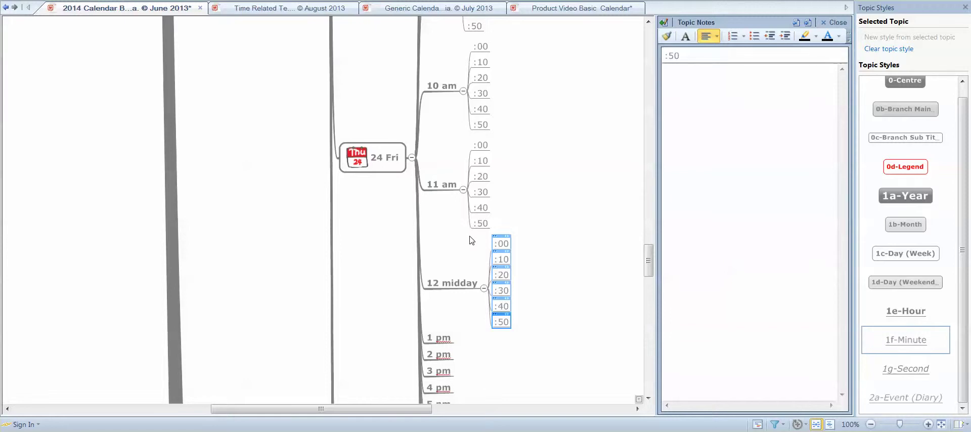
{"action": "scroll", "coordinate": [471, 241], "scroll_direction": "up", "scroll_amount": 6}
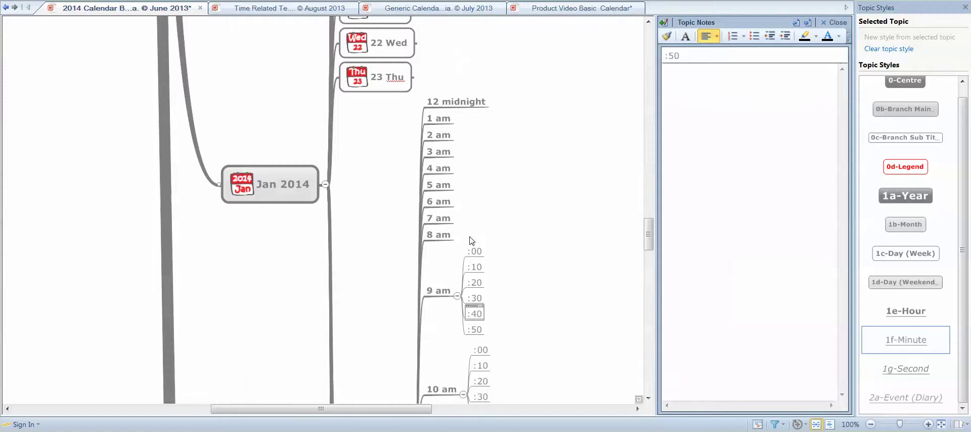
Step: Paste the Jan 2014 branch into new map Map10 and pan to the 24 Fri hours
{"action": "left_click", "coordinate": [288, 201]}
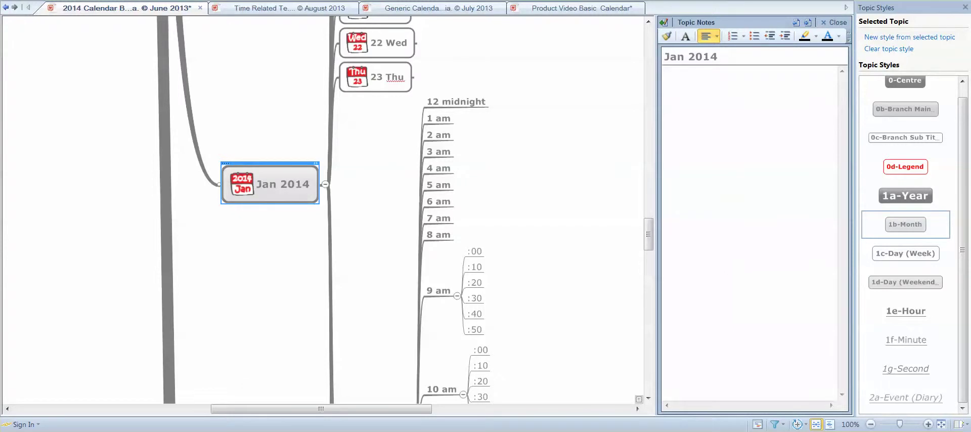
{"action": "key", "text": "ctrl+n"}
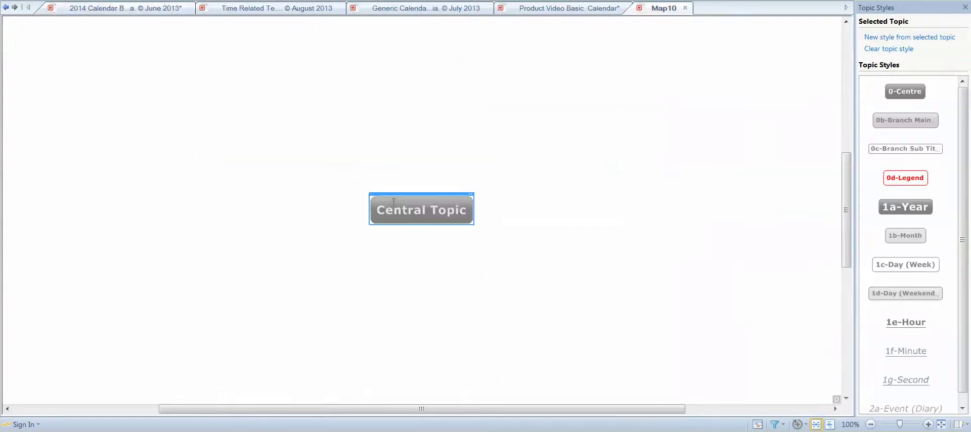
{"action": "key", "text": "ctrl+v"}
{"action": "left_click_drag", "start_coordinate": [663, 227], "coordinate": [360, 44]}
{"action": "scroll", "coordinate": [544, 145], "scroll_direction": "down", "scroll_amount": 3}
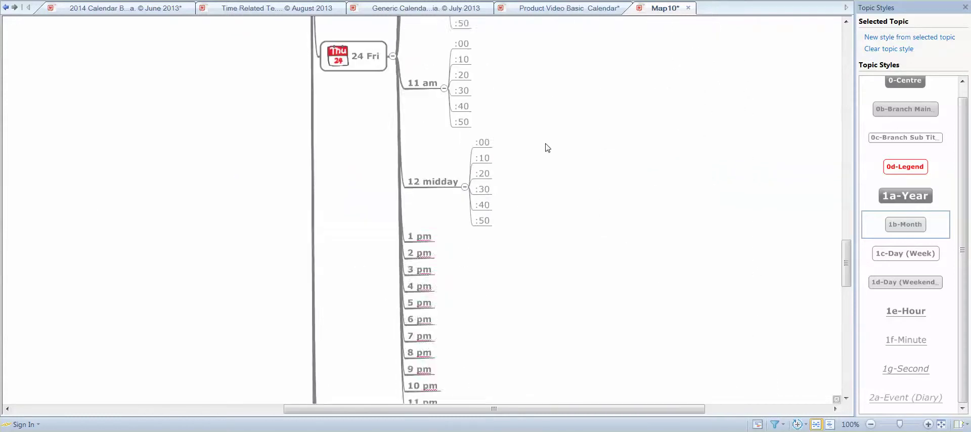
{"action": "scroll", "coordinate": [545, 147], "scroll_direction": "up", "scroll_amount": 5}
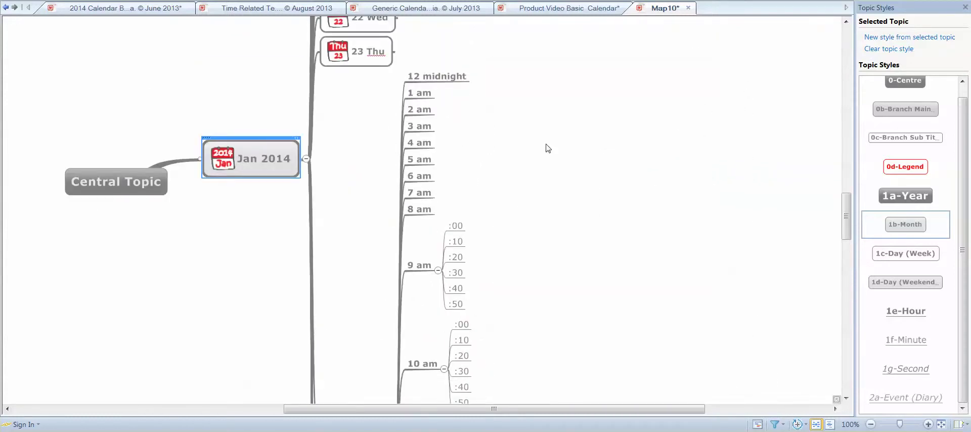
Step: Return to the 2014 Calendar map and collapse 24 Fri's hourly subtopics
{"action": "left_click", "coordinate": [146, 13]}
{"action": "scroll", "coordinate": [624, 170], "scroll_direction": "down", "scroll_amount": 3}
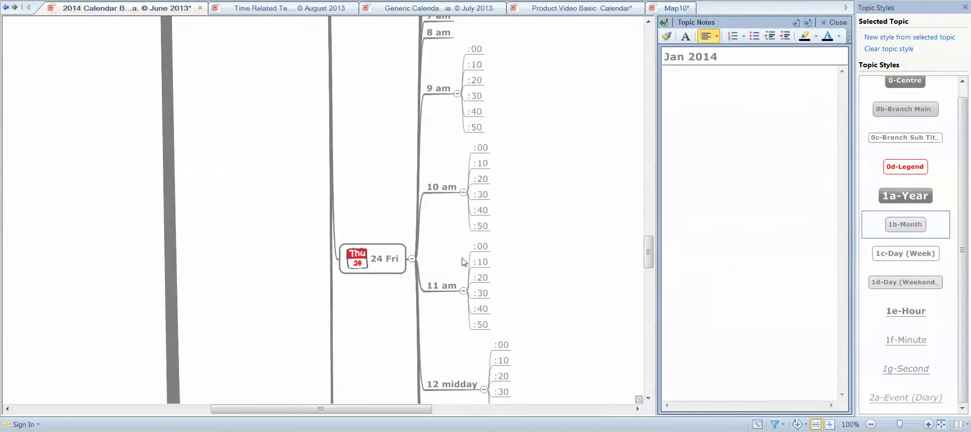
{"action": "left_click", "coordinate": [412, 258]}
{"action": "scroll", "coordinate": [426, 266], "scroll_direction": "up", "scroll_amount": 4}
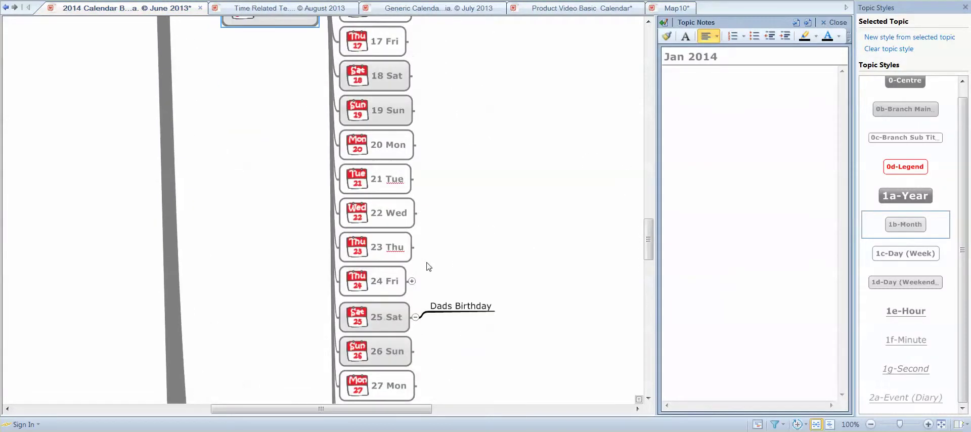